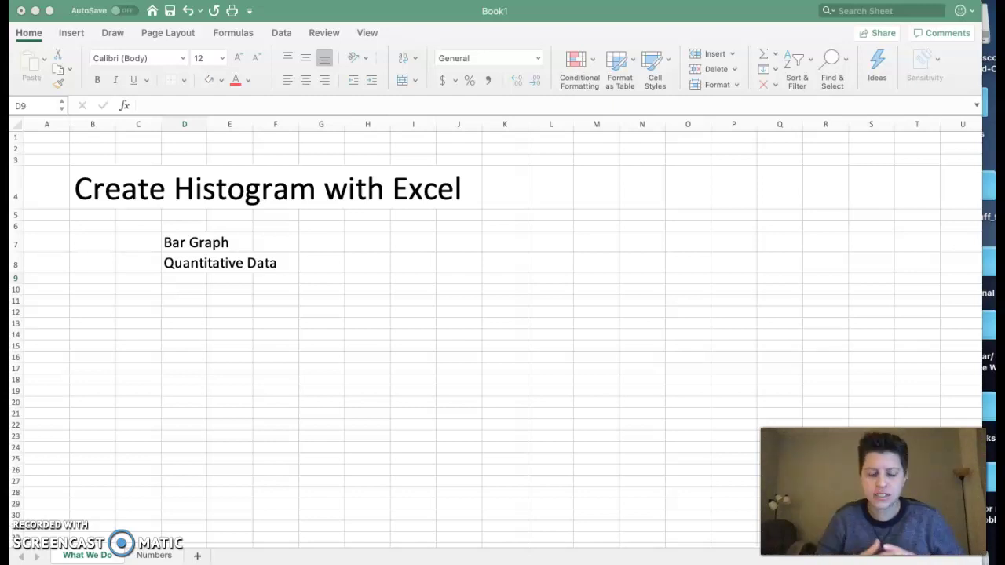
- On the Numbers sheet, insert a histogram chart of the values in A2:A23
left_click(150, 556)
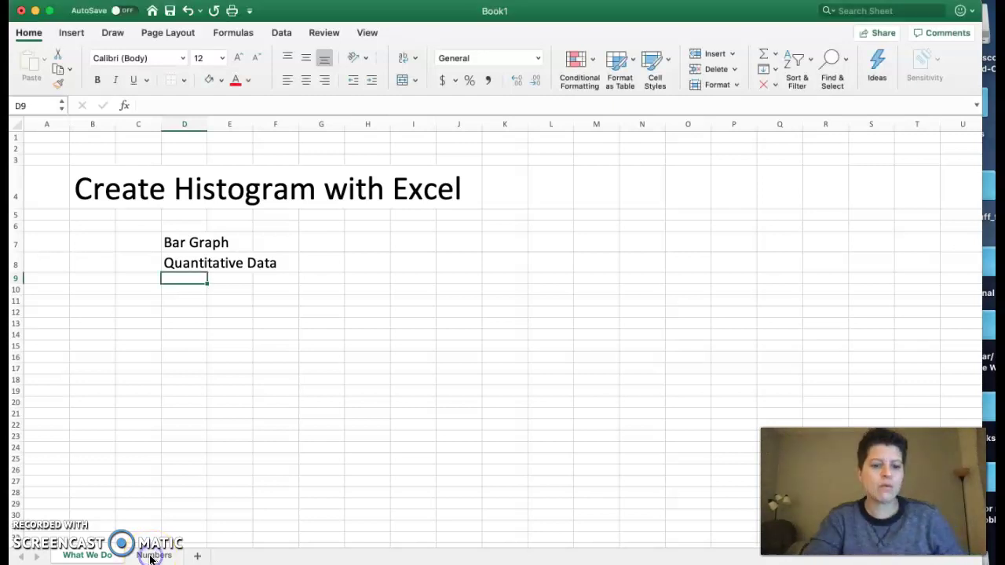
left_click(153, 556)
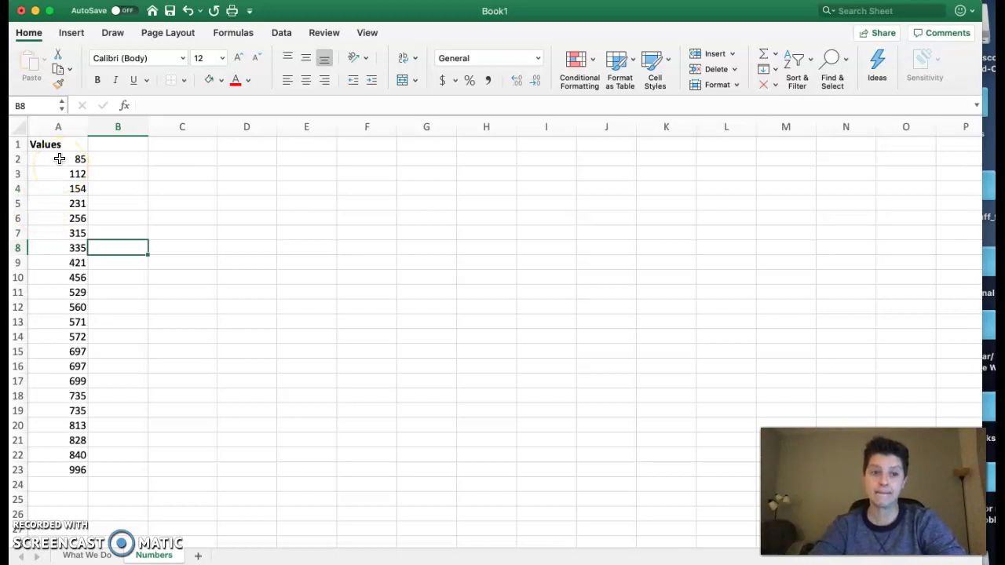
left_click_drag(59, 159, 53, 467)
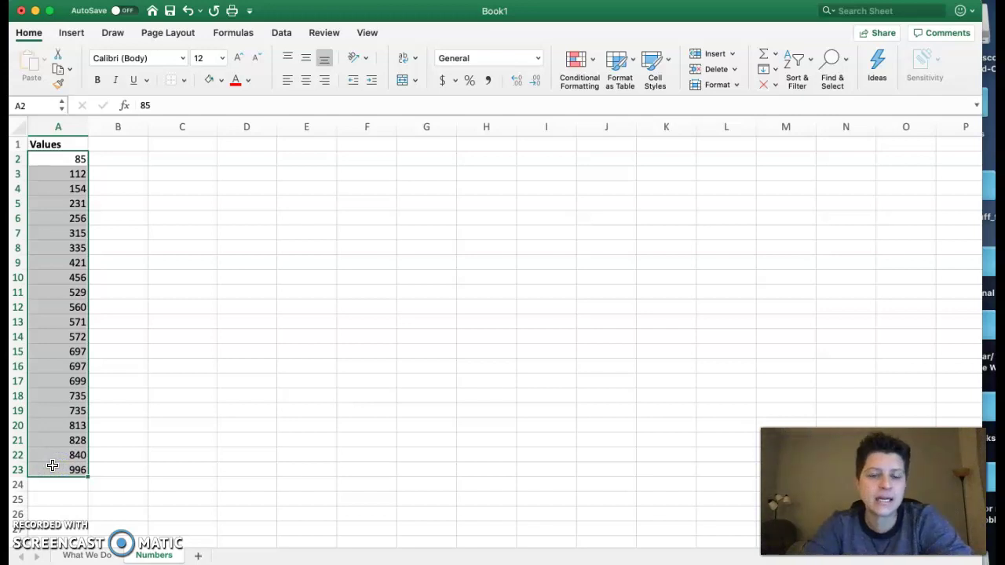
left_click(73, 36)
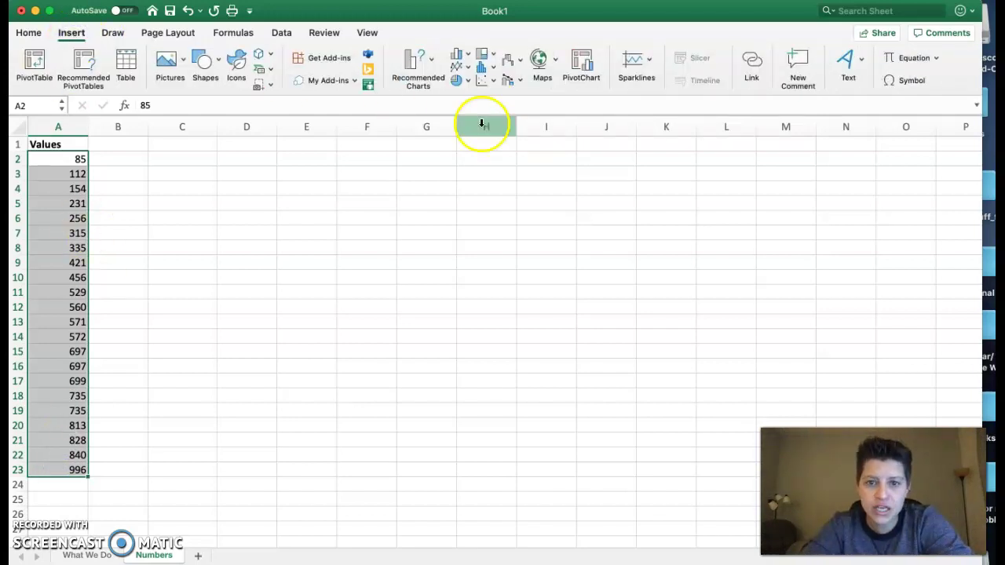
left_click(482, 74)
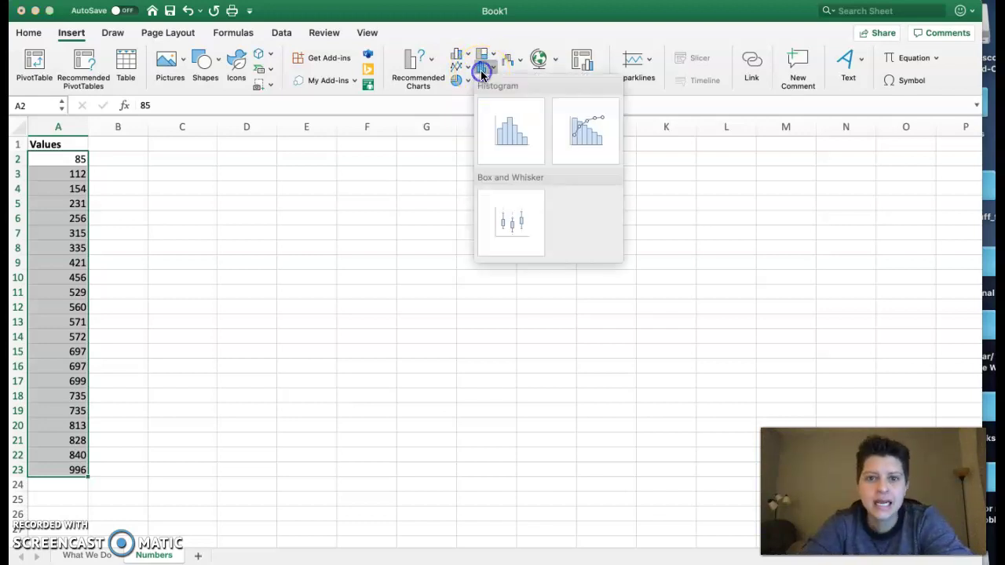
left_click(515, 134)
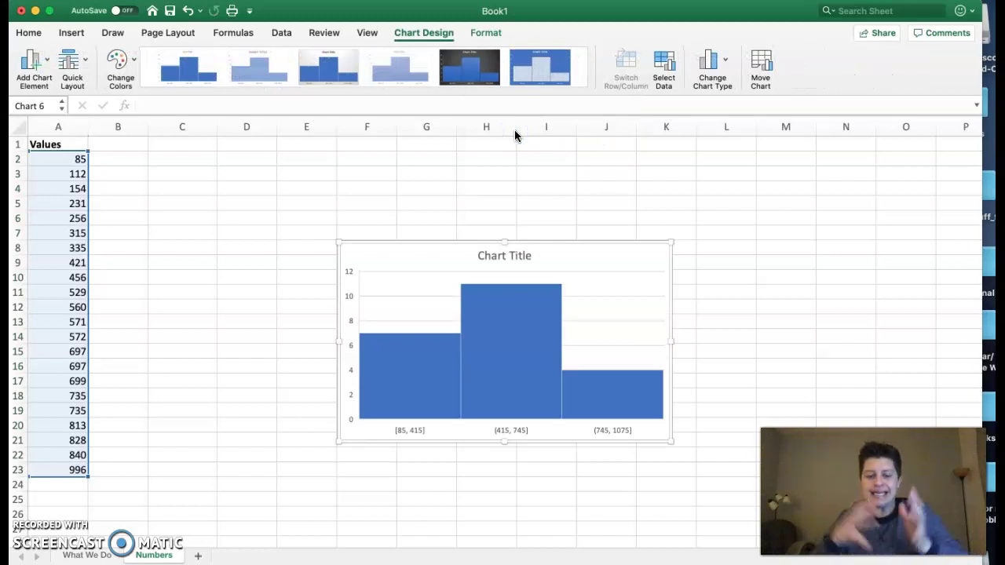
left_click(510, 453)
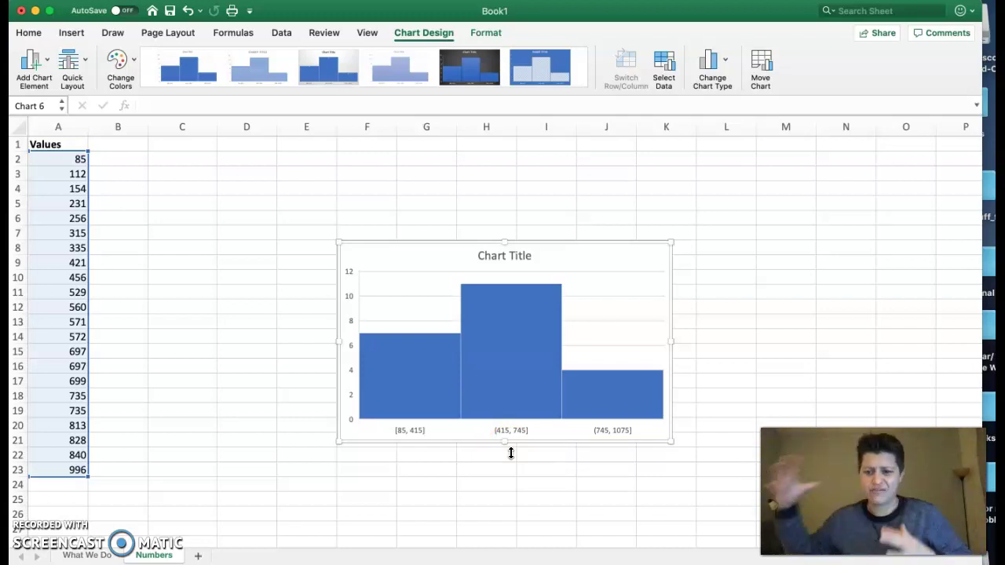
- Format the histogram's data series to use bins by bin width, with a width of 250
double_click(522, 330)
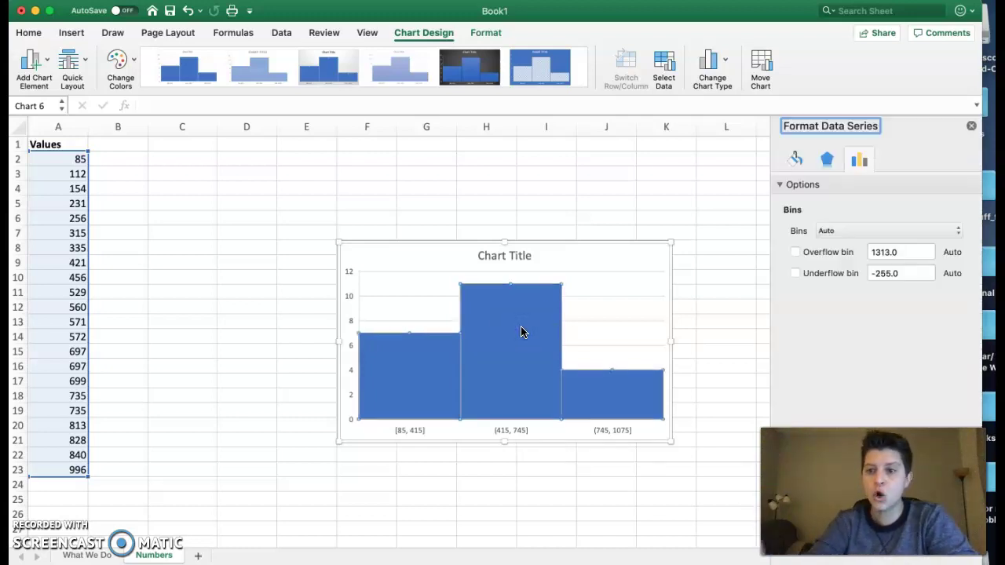
left_click(840, 233)
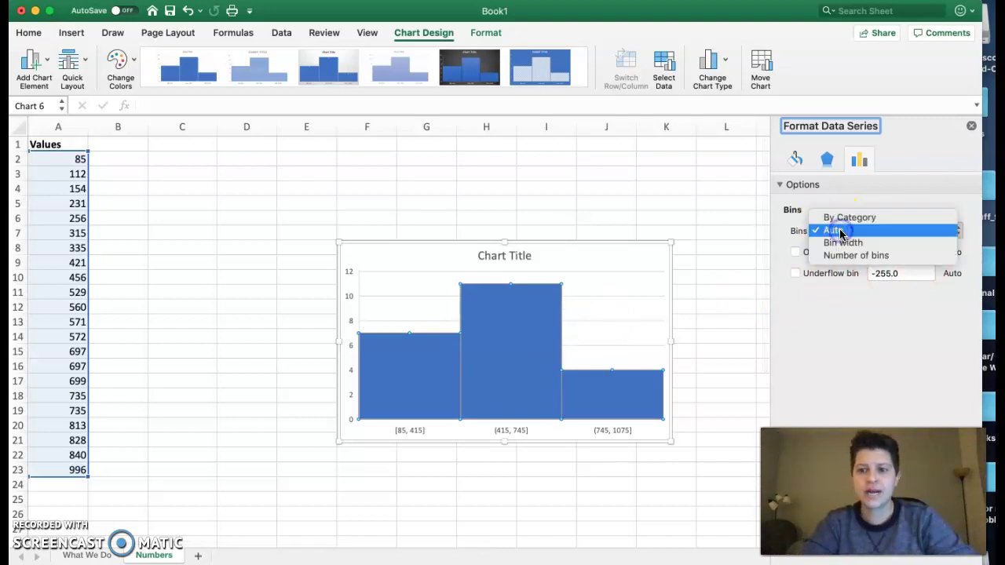
left_click(859, 245)
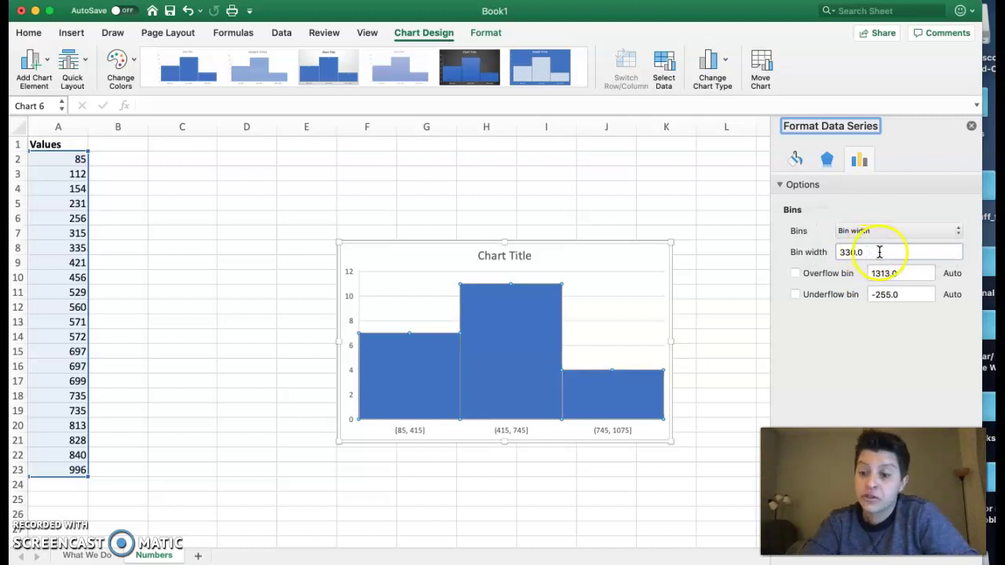
left_click_drag(880, 252, 801, 249)
type("2")
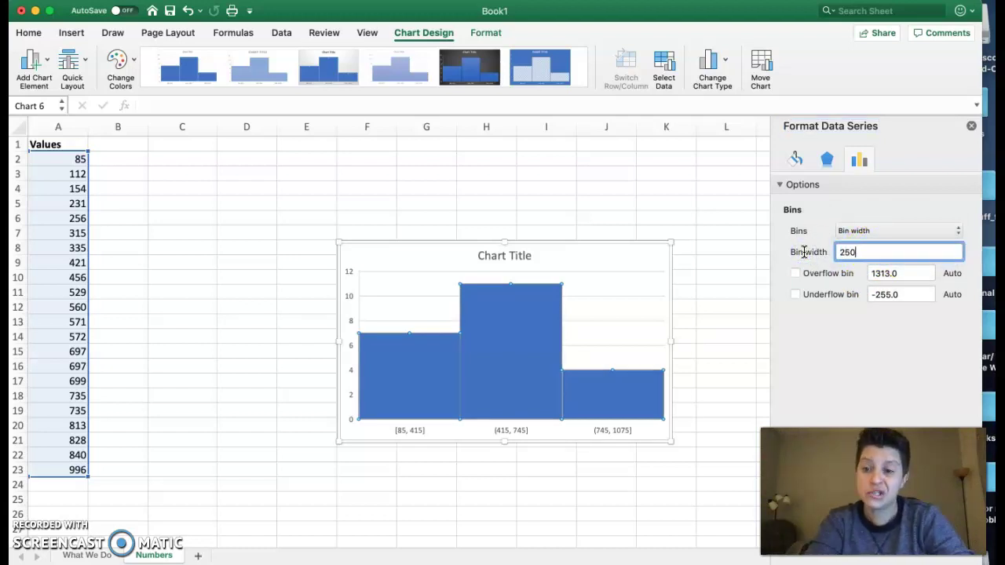
type("50")
key("Return")
- Switch the histogram's binning to Number of bins and set it to 6
left_click(863, 231)
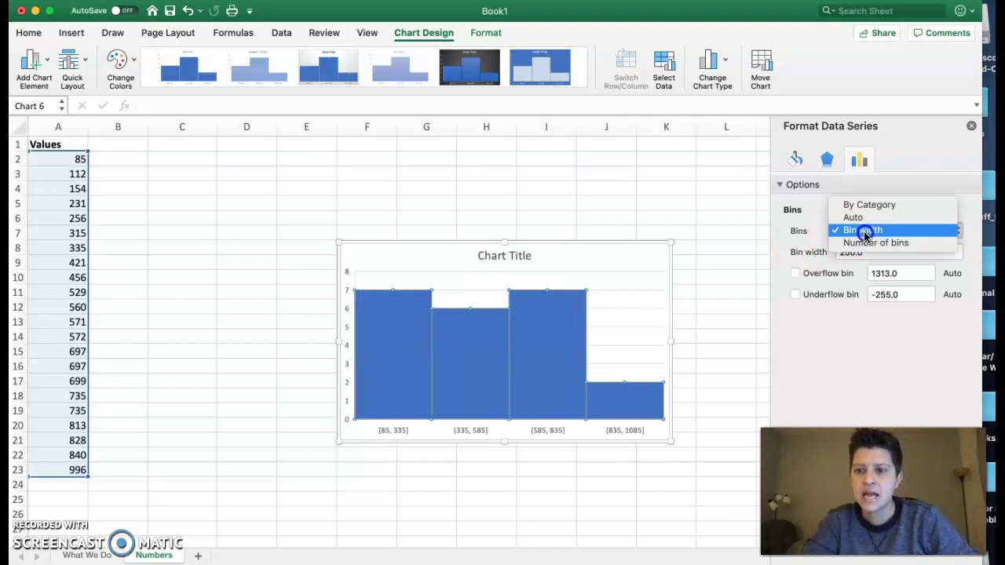
left_click(865, 243)
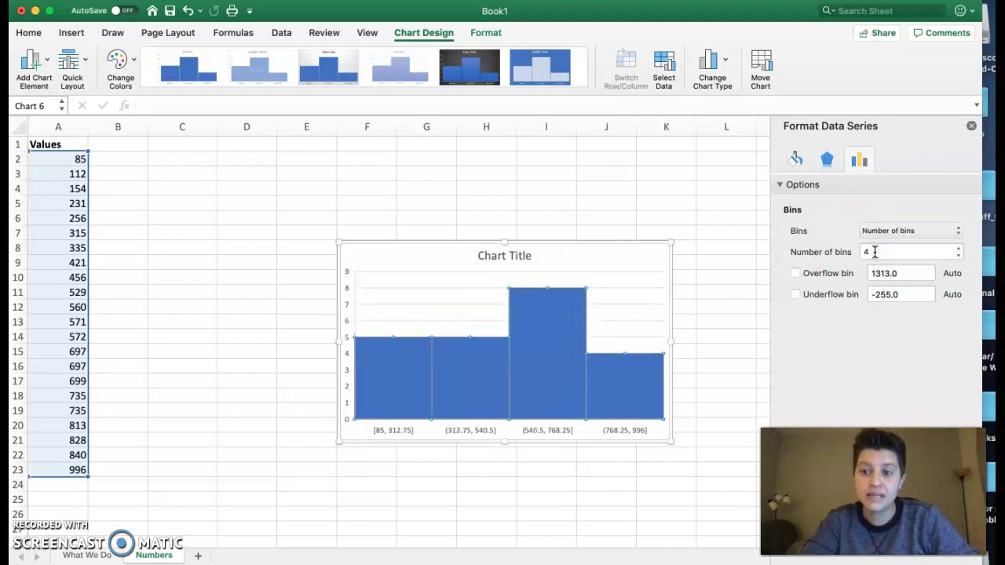
double_click(867, 251)
type("6")
key("Return")
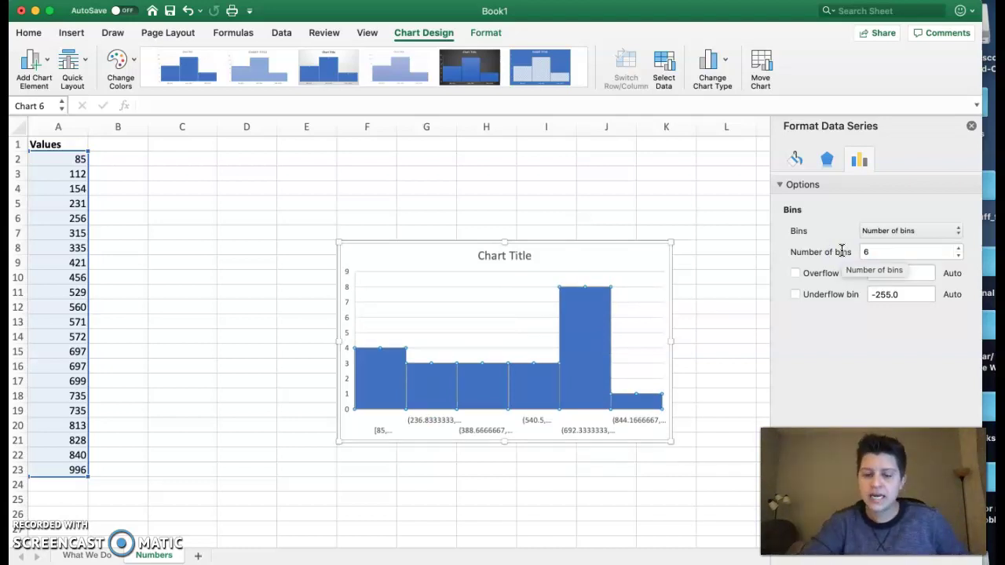
- Close the data series formatting and delete the histogram chart from the sheet
left_click(971, 125)
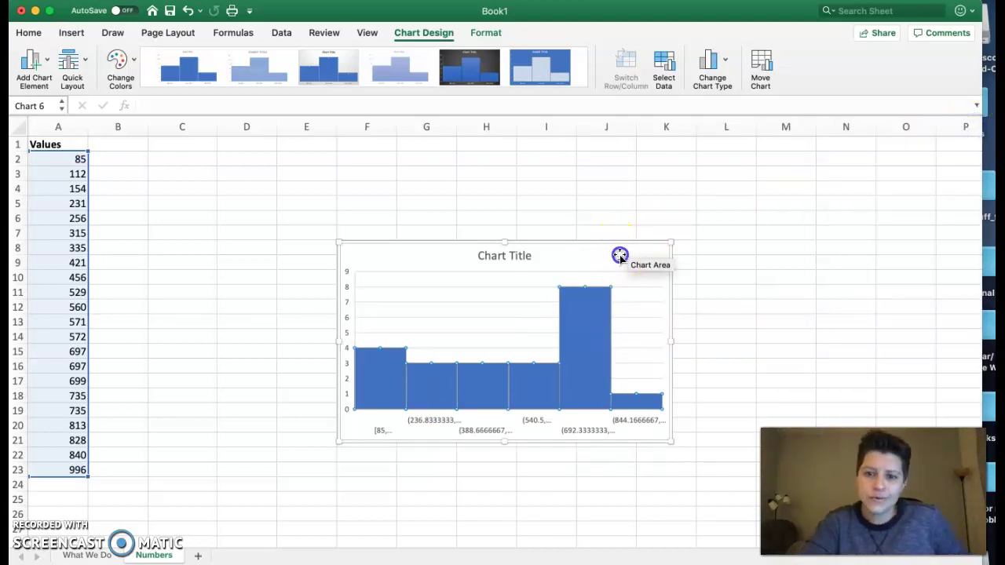
key("Delete")
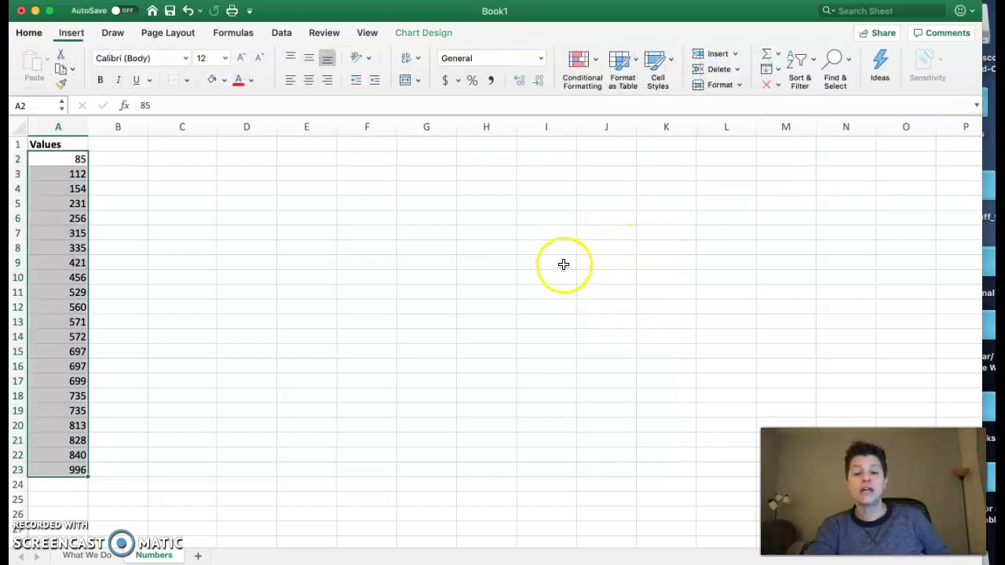
left_click(563, 264)
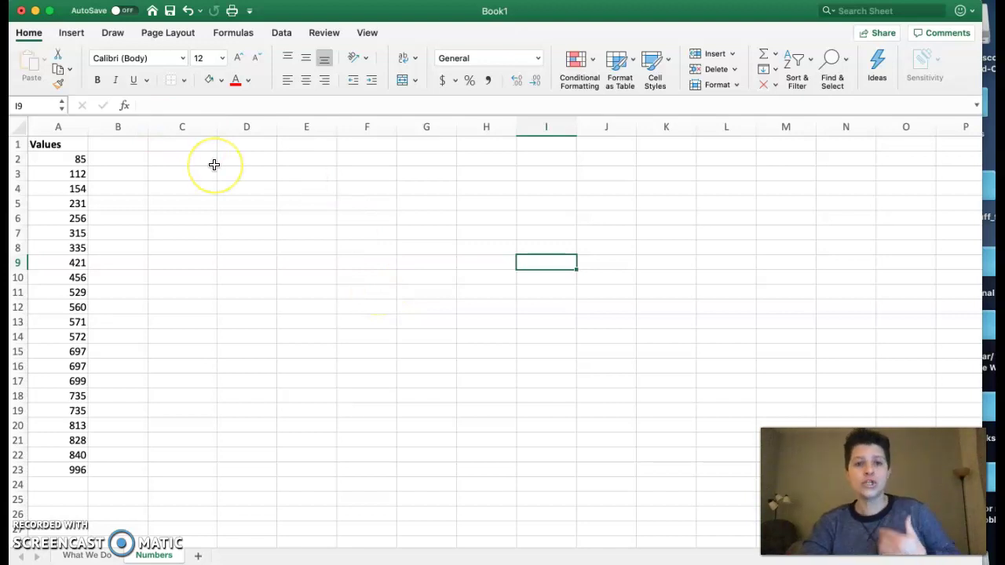
- Make sure the Analysis ToolPak is enabled among the Excel add-ins and confirm
left_click(283, 33)
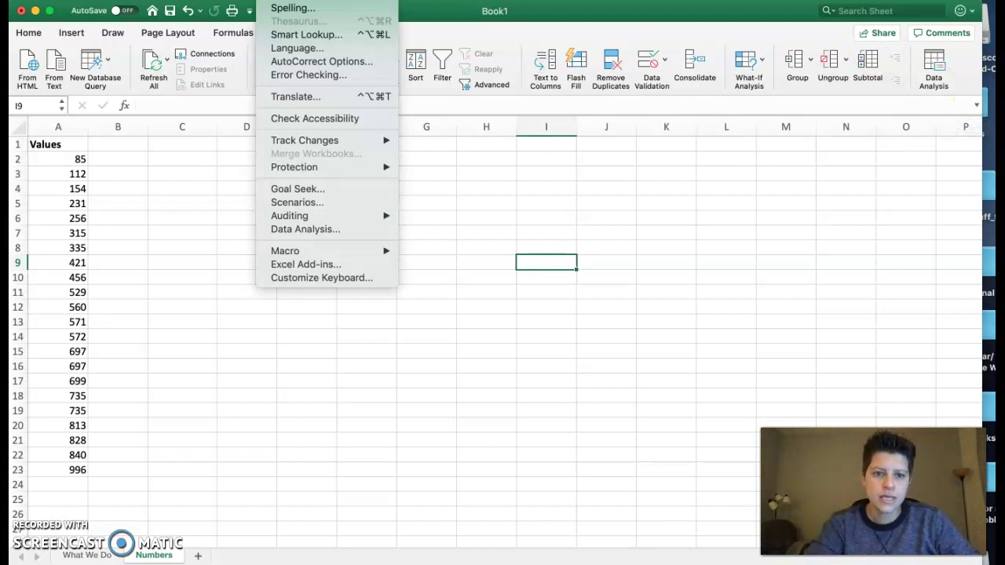
left_click(306, 265)
left_click(404, 151)
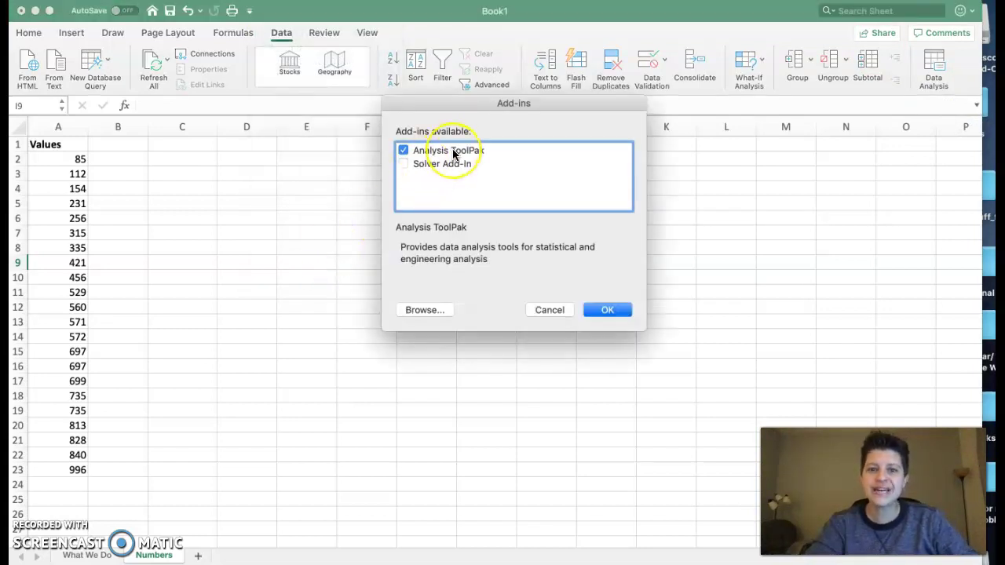
left_click(609, 314)
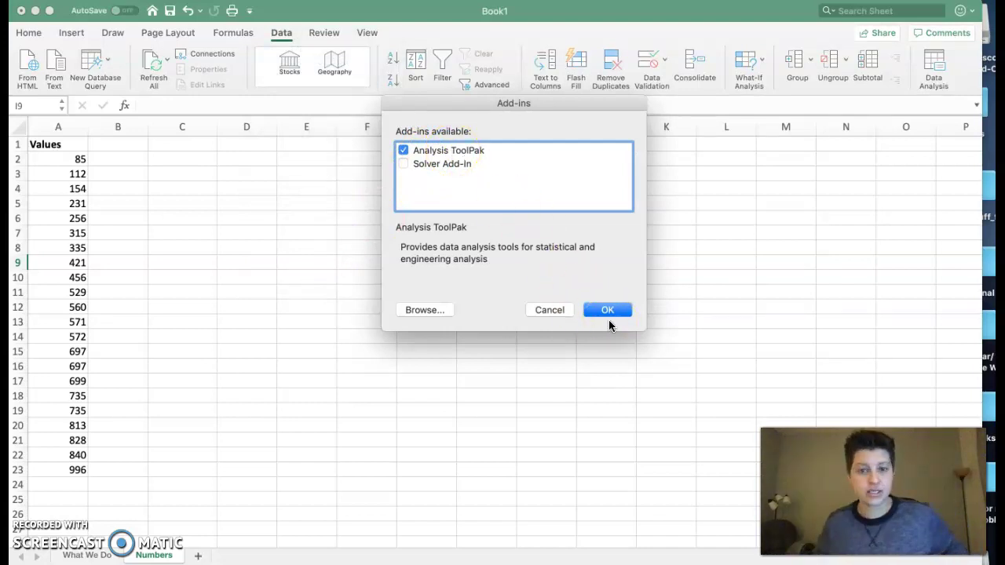
left_click(611, 318)
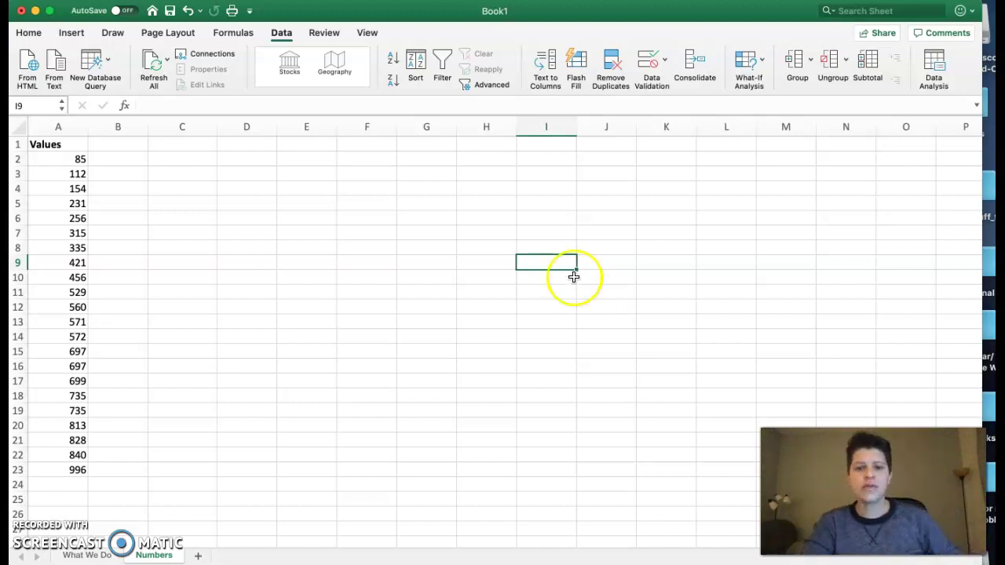
- Enter the heading Bins in cell C1
left_click(167, 149)
type("Bins")
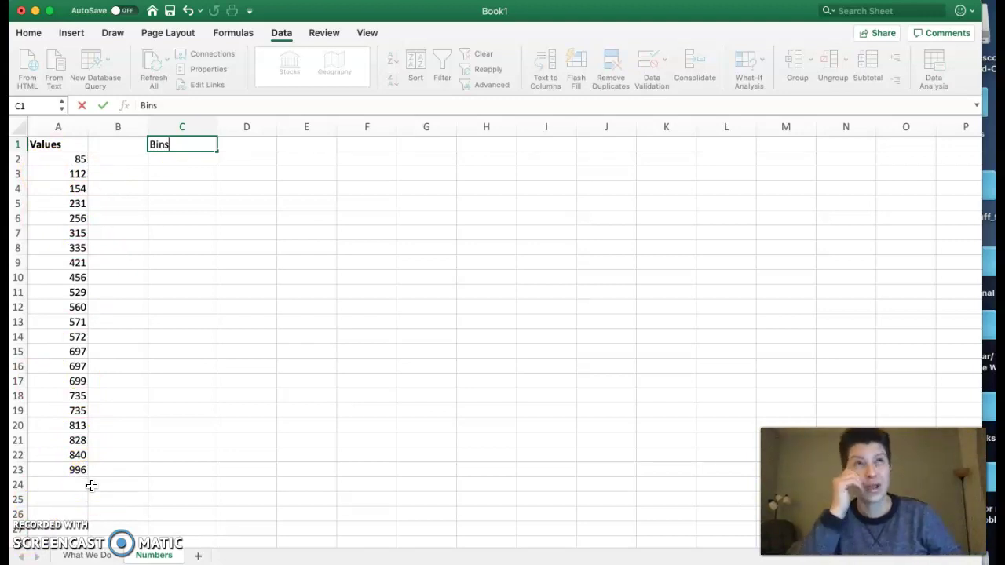
left_click(118, 145)
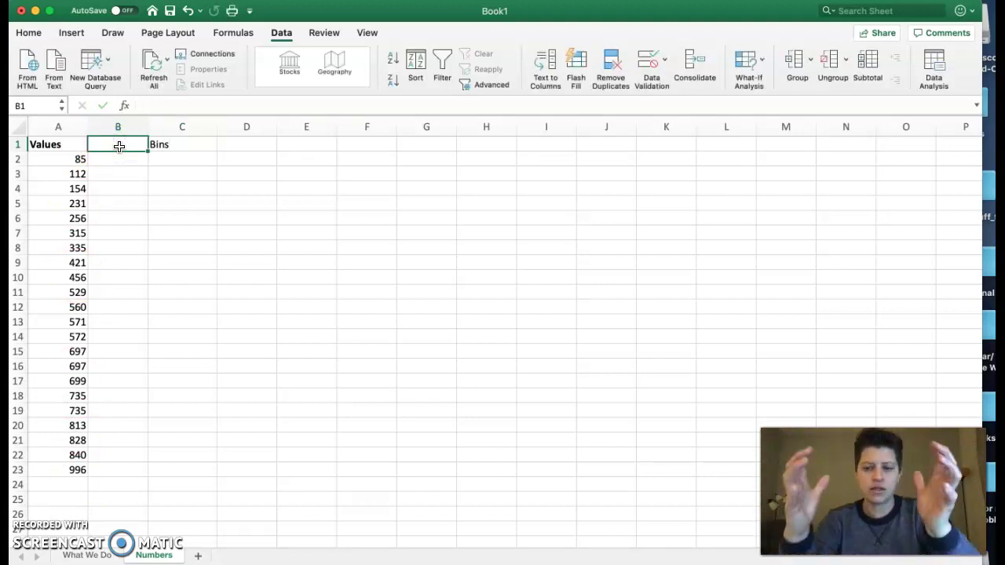
- Fill C2:C8 under the Bins heading with the upper limits 150, 300, 450, 600, 750, 900 and 1050
left_click(176, 160)
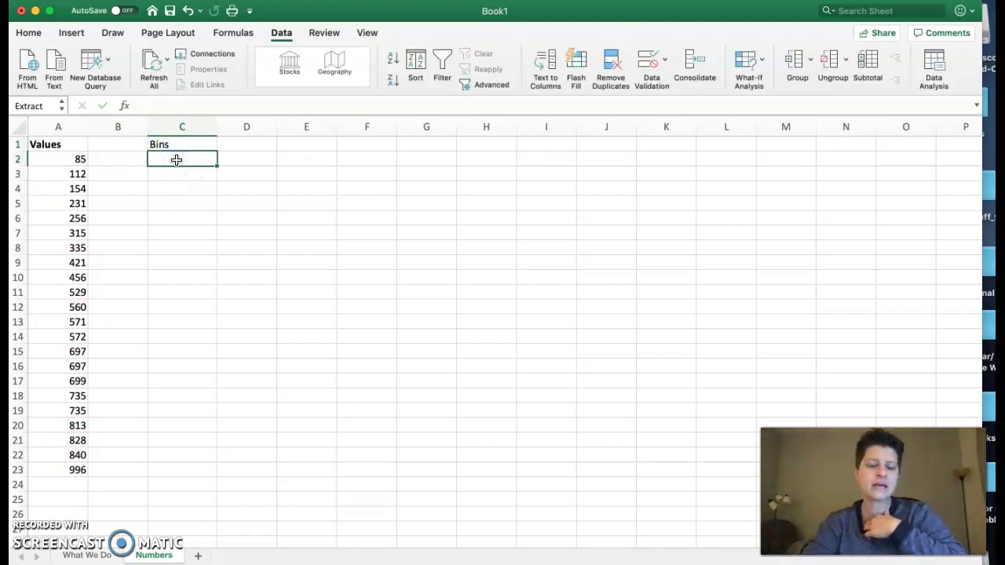
type("150")
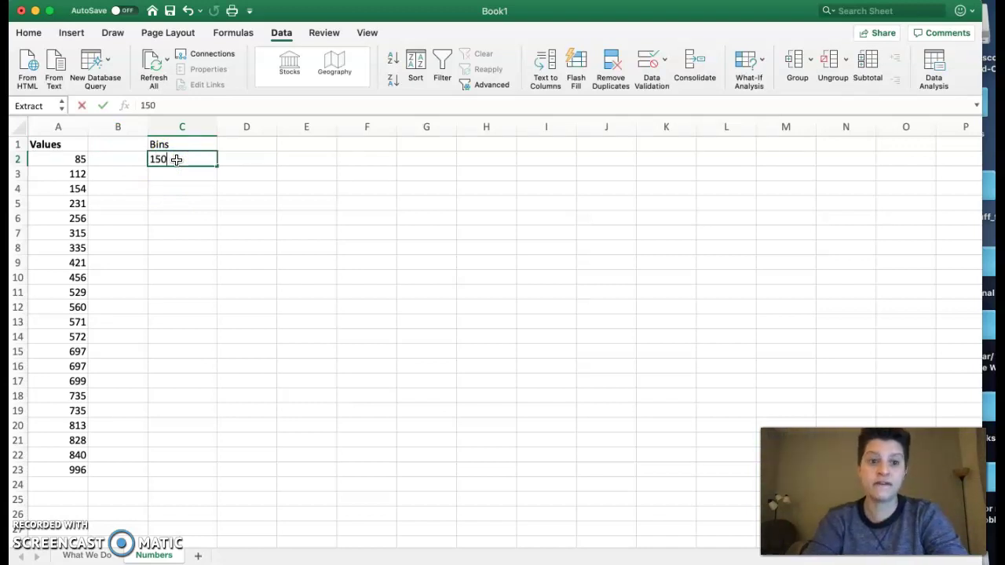
key("Return")
type("300")
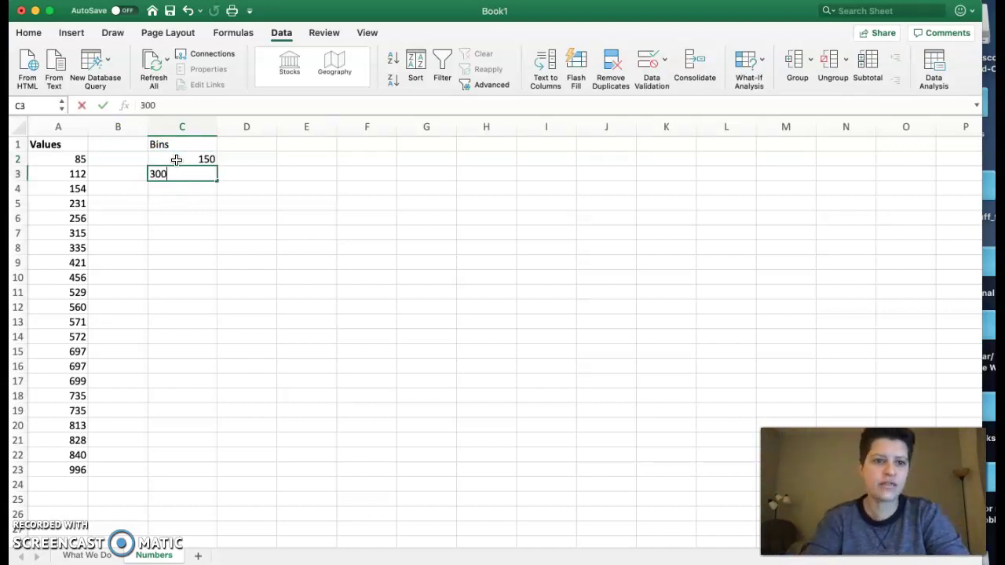
key("Return")
type("45")
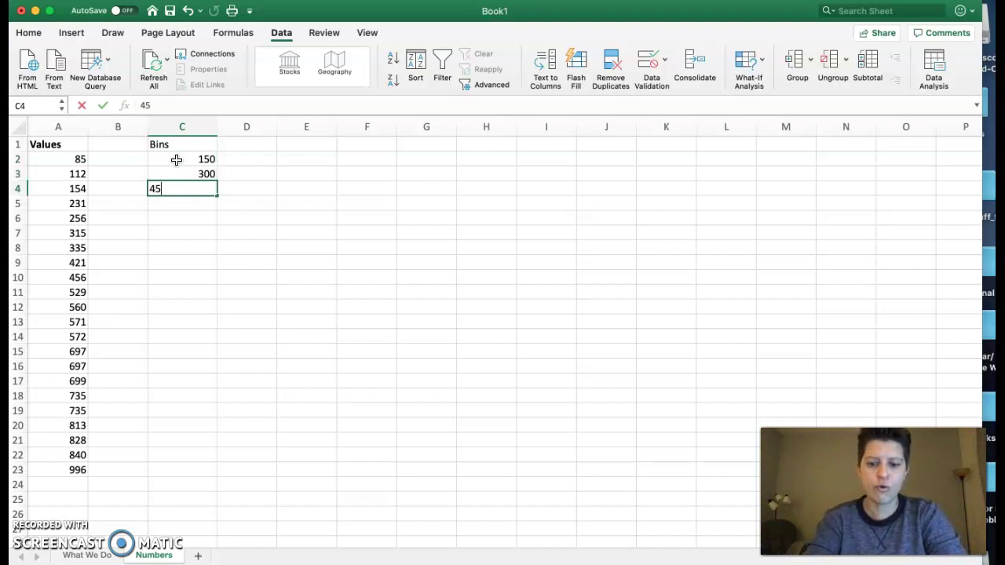
type("0")
key("Return")
type("600")
key("Return")
type("7")
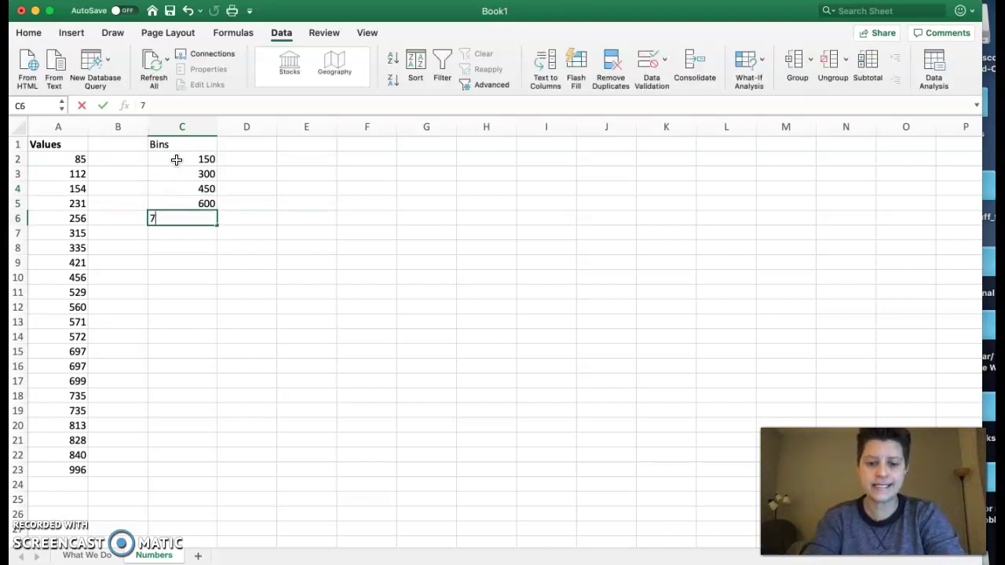
type("50")
key("Return")
type("900")
key("Return")
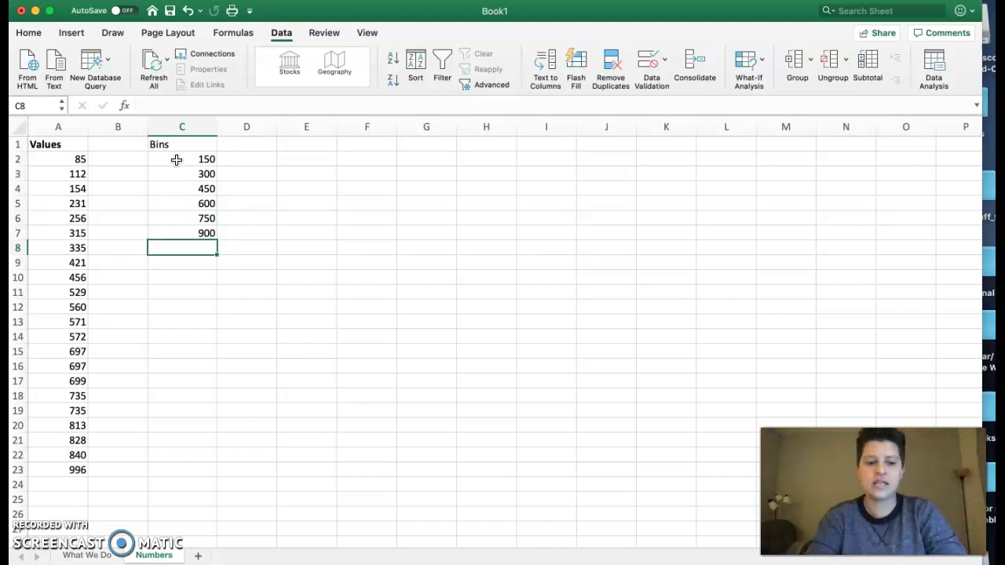
type("1050")
key("Return")
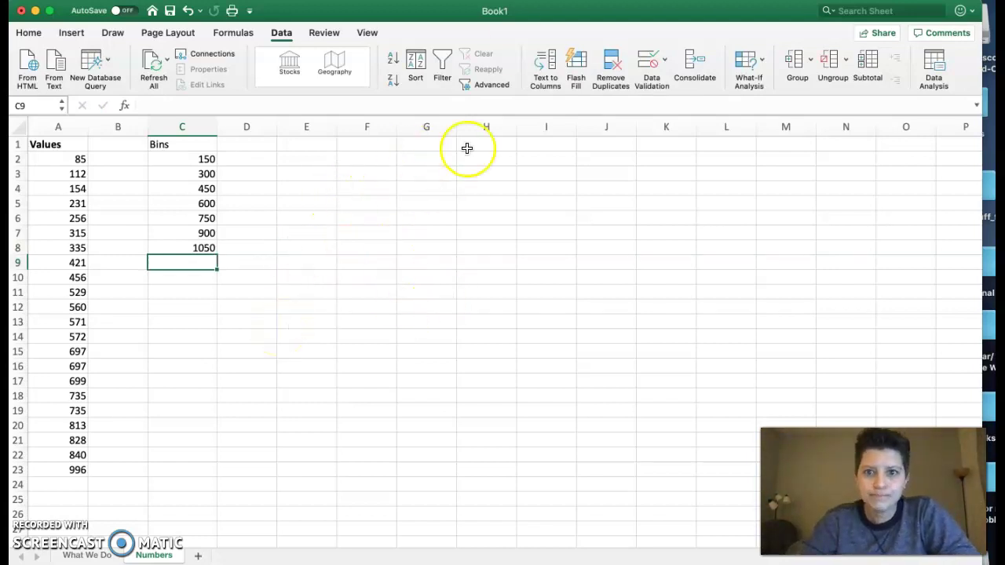
- Start the Histogram tool from the Data Analysis tools
left_click(933, 79)
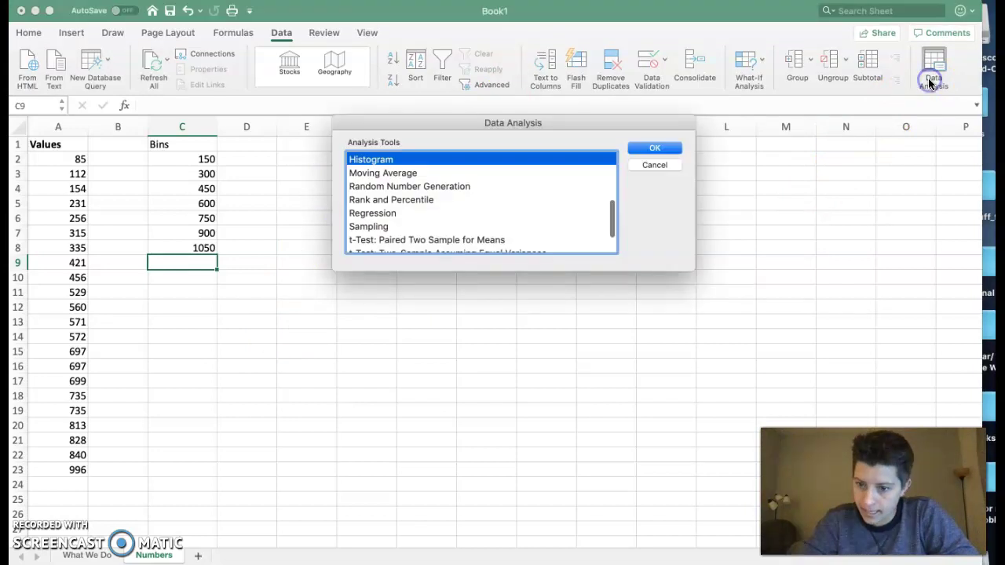
scroll(380, 163, "up", 3)
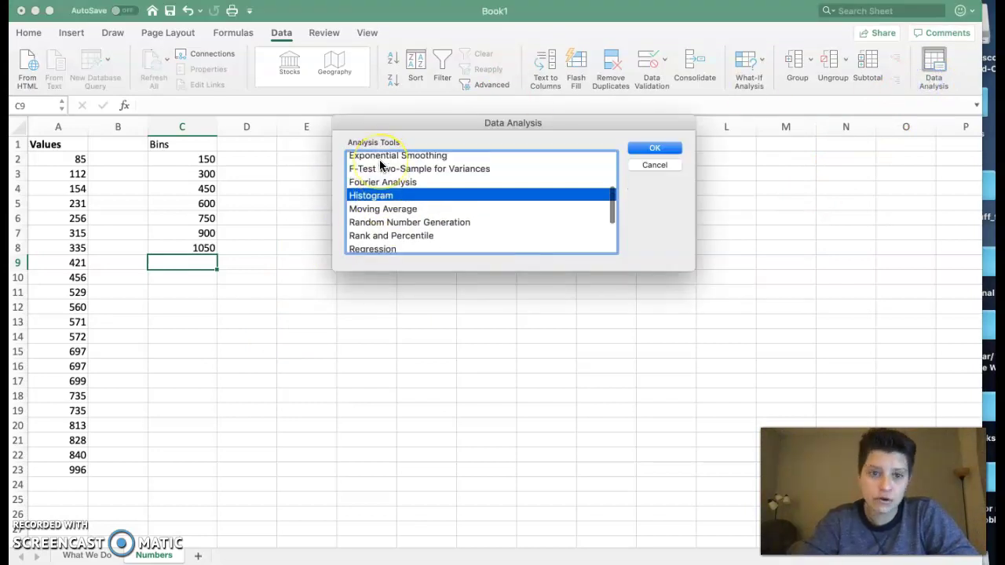
left_click(374, 199)
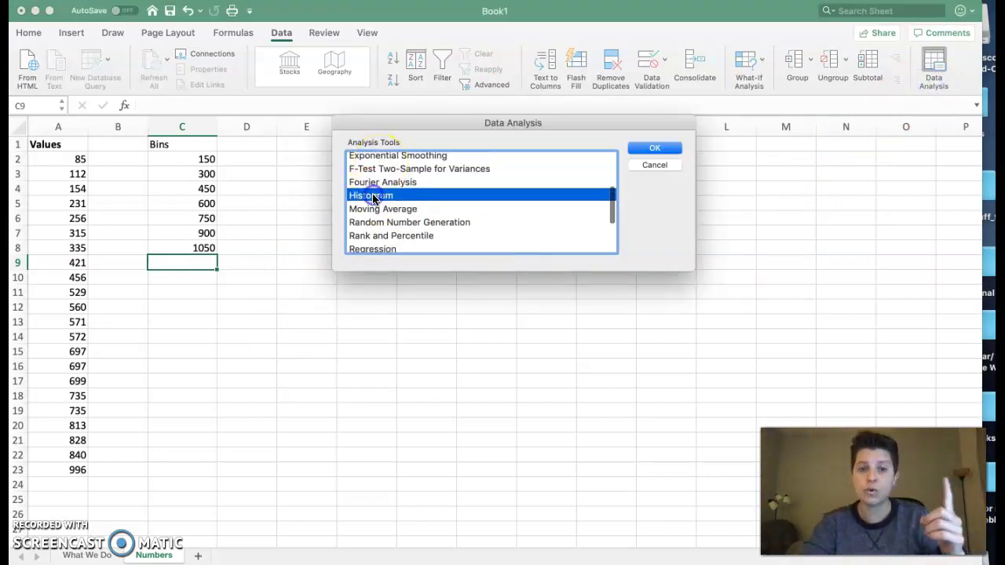
left_click(655, 148)
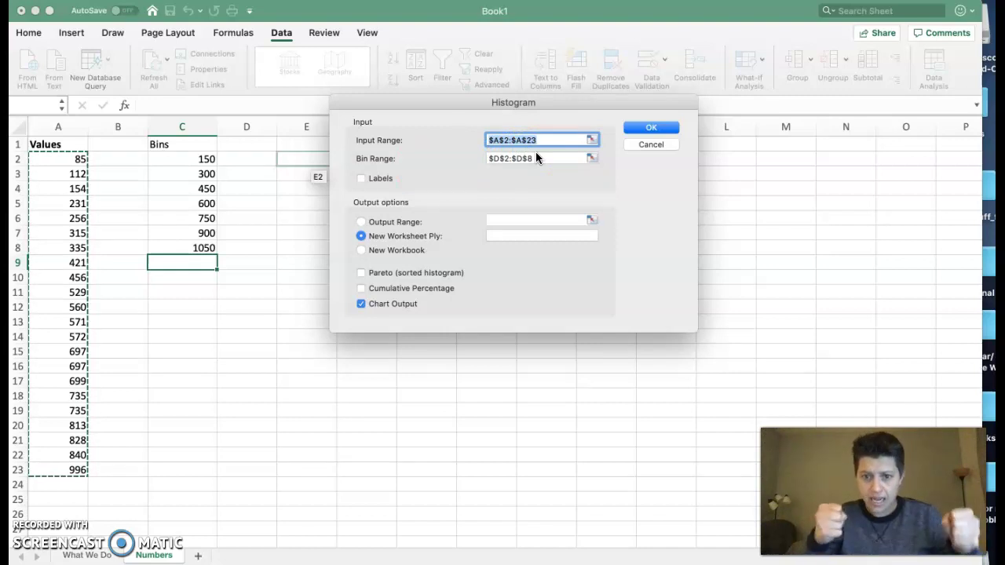
- Replace the histogram's bin range with $C$2:$C$8 and generate the output with its chart on a new worksheet
left_click(539, 156)
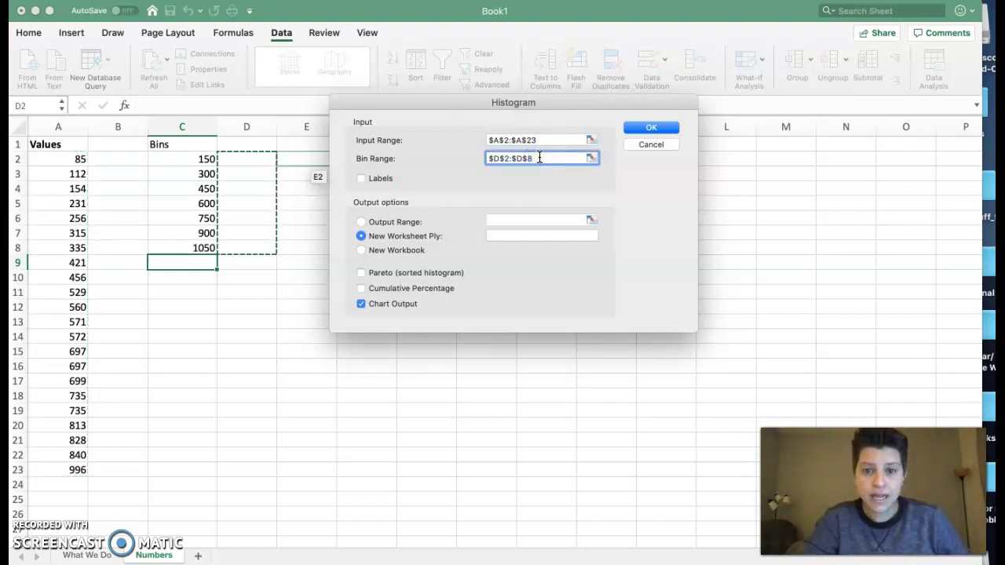
left_click_drag(538, 156, 463, 157)
key("BackSpace")
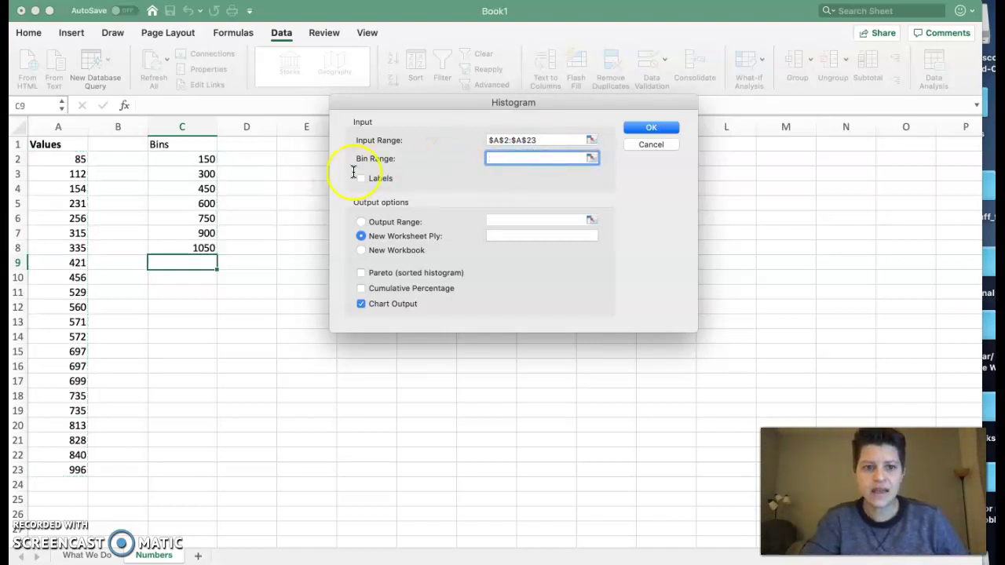
left_click_drag(162, 151, 187, 247)
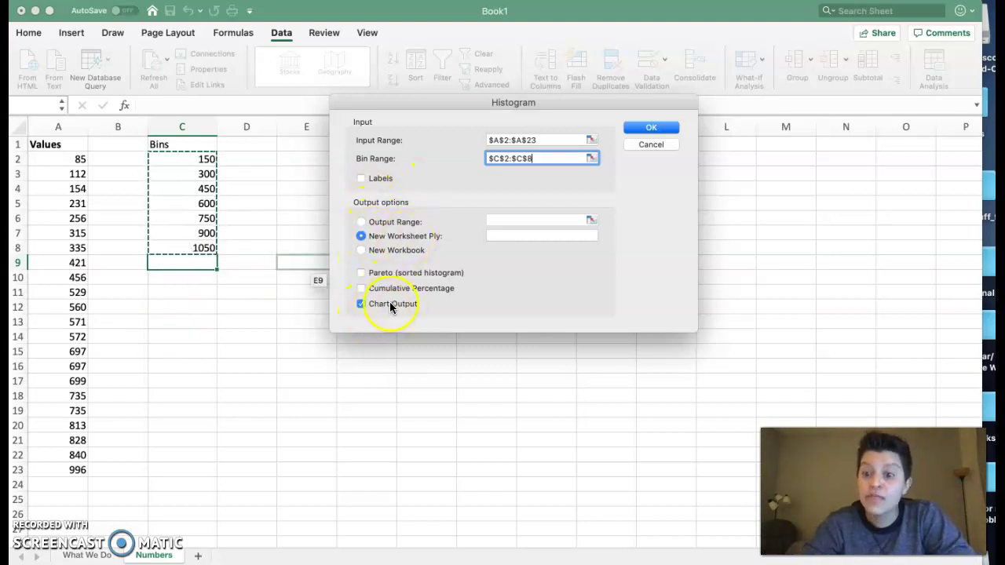
left_click(655, 128)
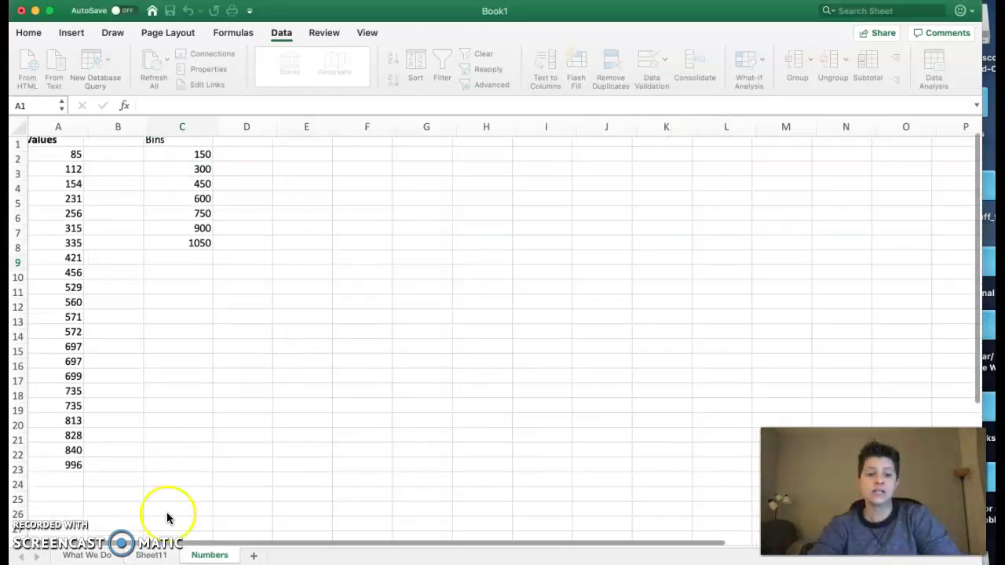
- On the new output sheet, move the histogram chart away from the frequency table and enlarge it to end around column N, row 21
left_click(151, 555)
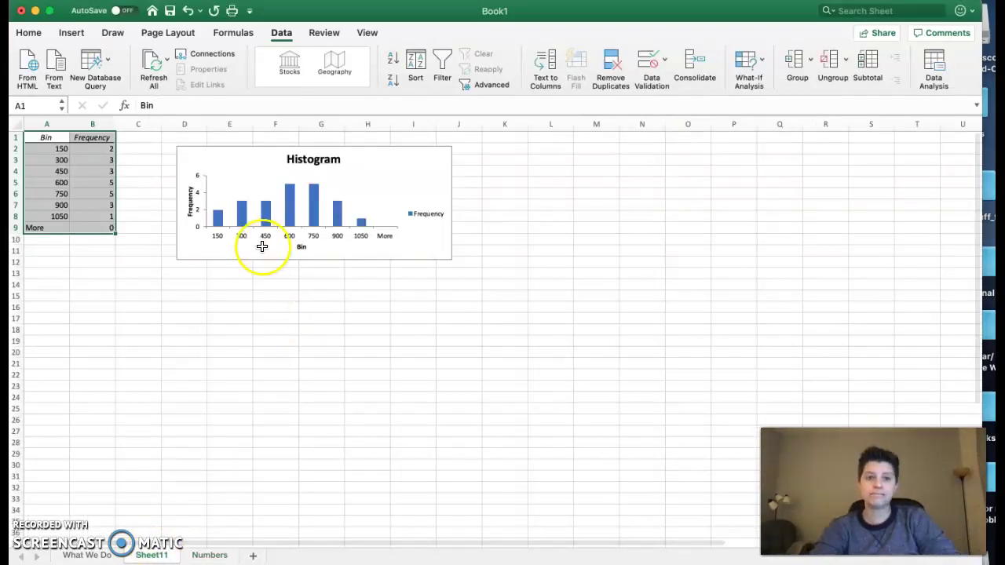
left_click_drag(397, 153, 505, 161)
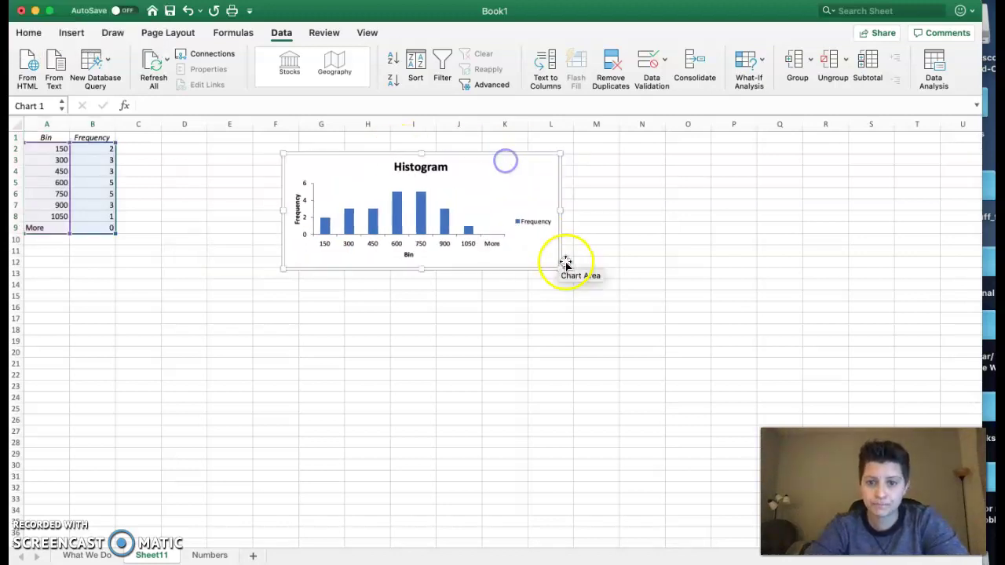
left_click_drag(565, 265, 654, 366)
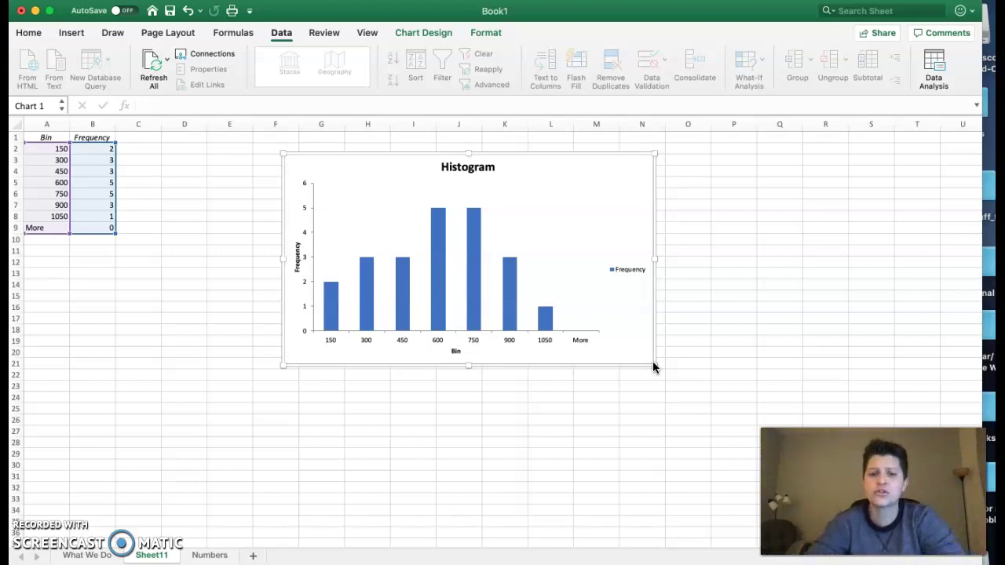
- Set the gap width of the histogram's Frequency series to 0%
left_click(470, 269)
left_click(470, 268)
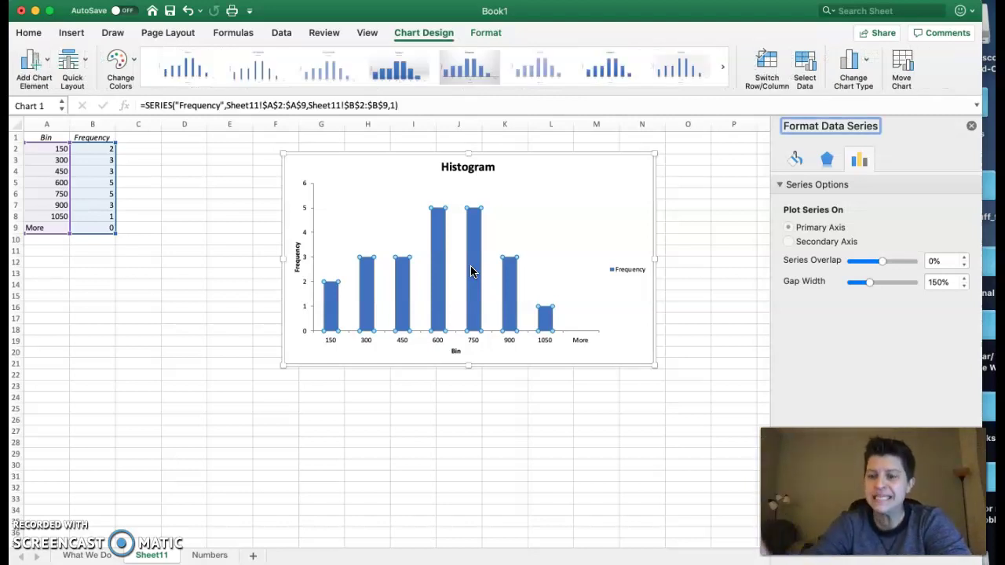
left_click(871, 284)
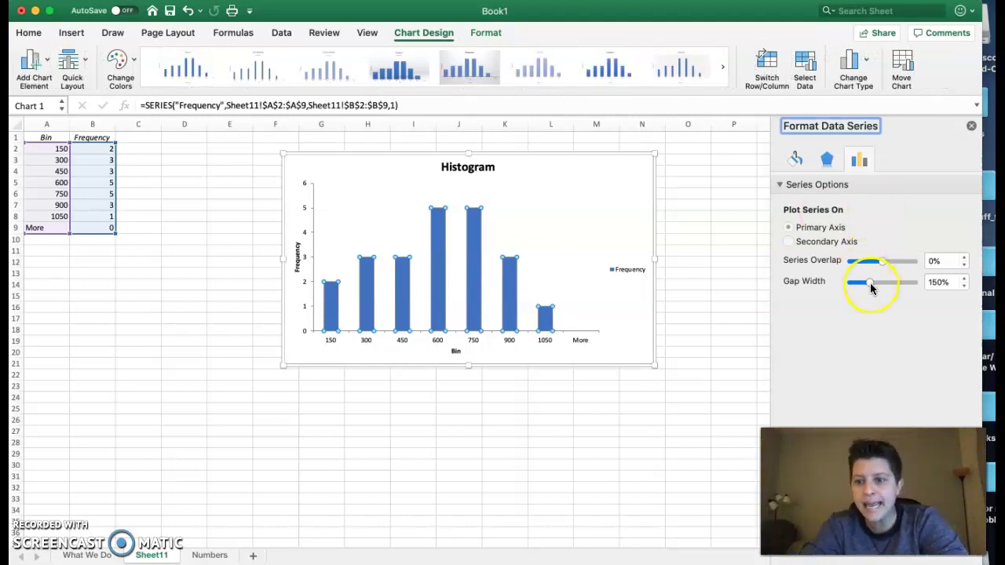
left_click_drag(870, 283, 846, 289)
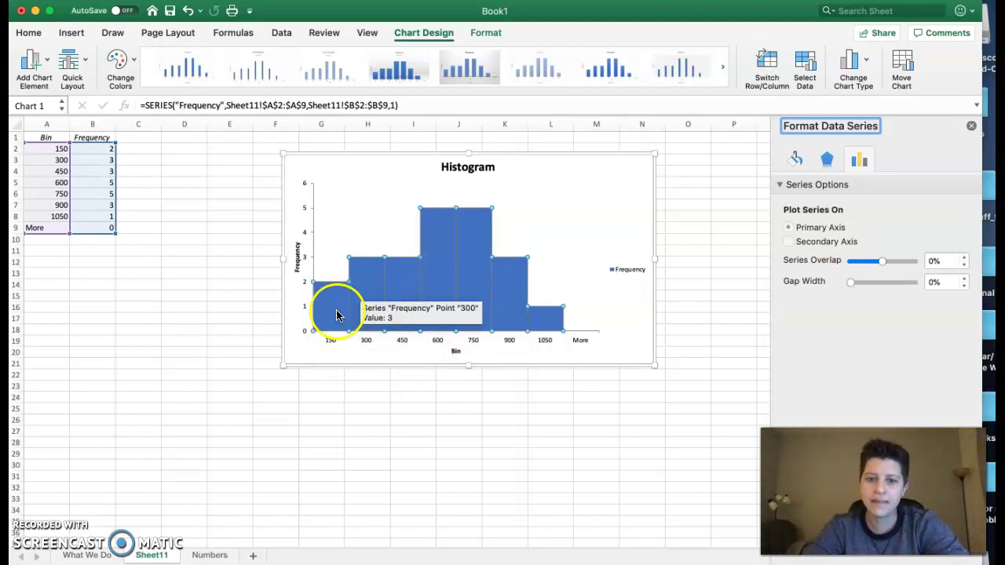
- Clear the More row, label and frequency, in row 9 of the frequency table
left_click(47, 228)
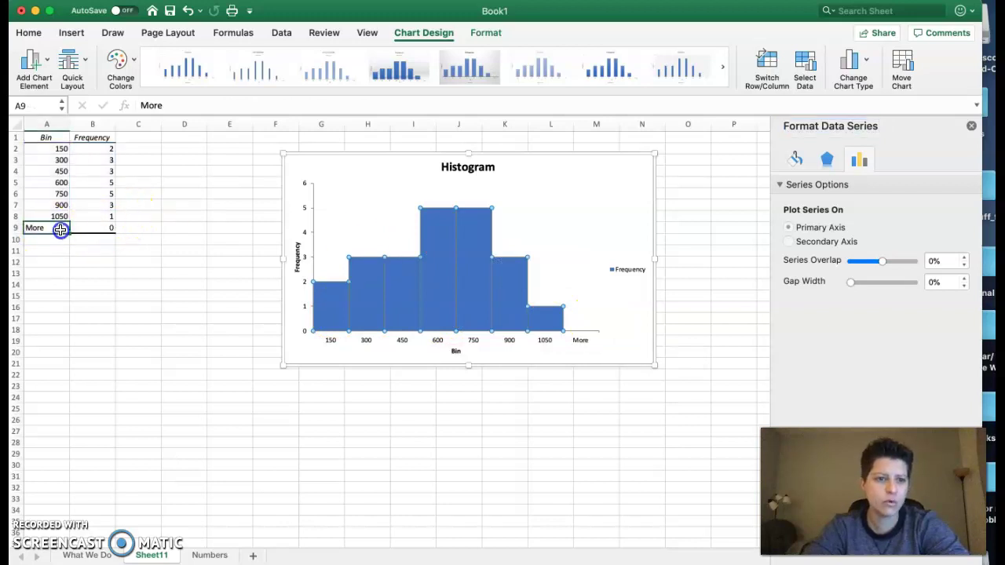
left_click(105, 226)
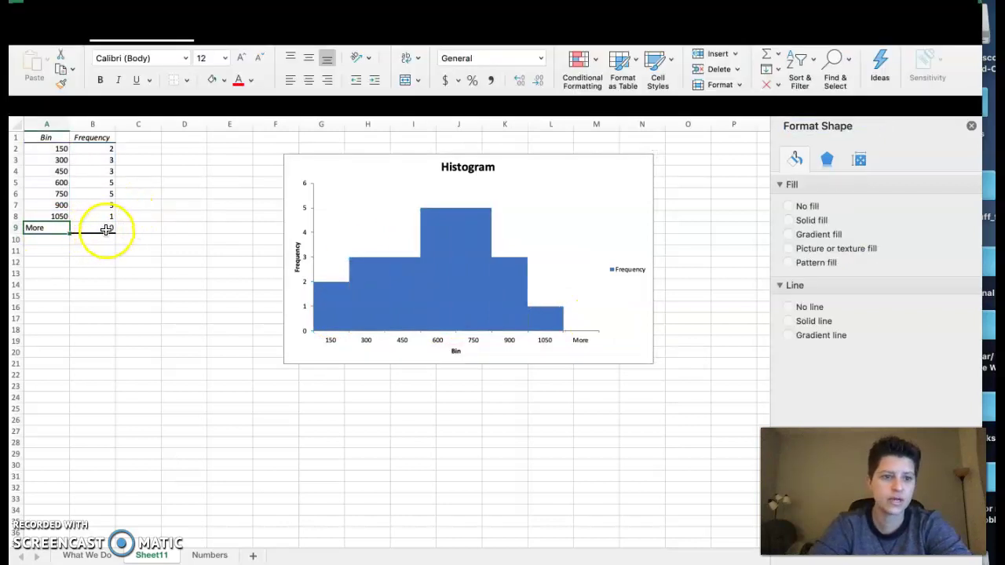
left_click(128, 225)
left_click(26, 227, "shift")
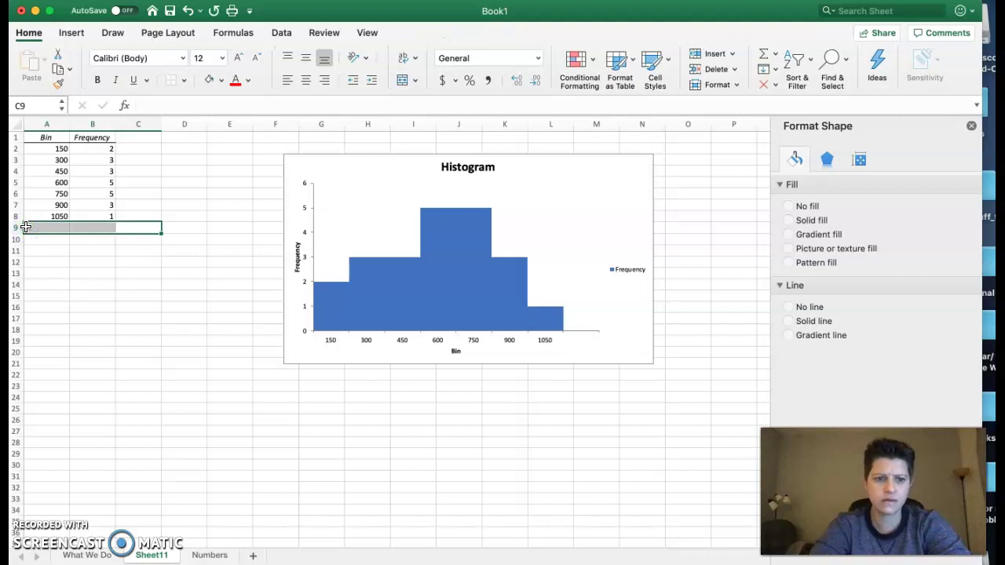
left_click(395, 520)
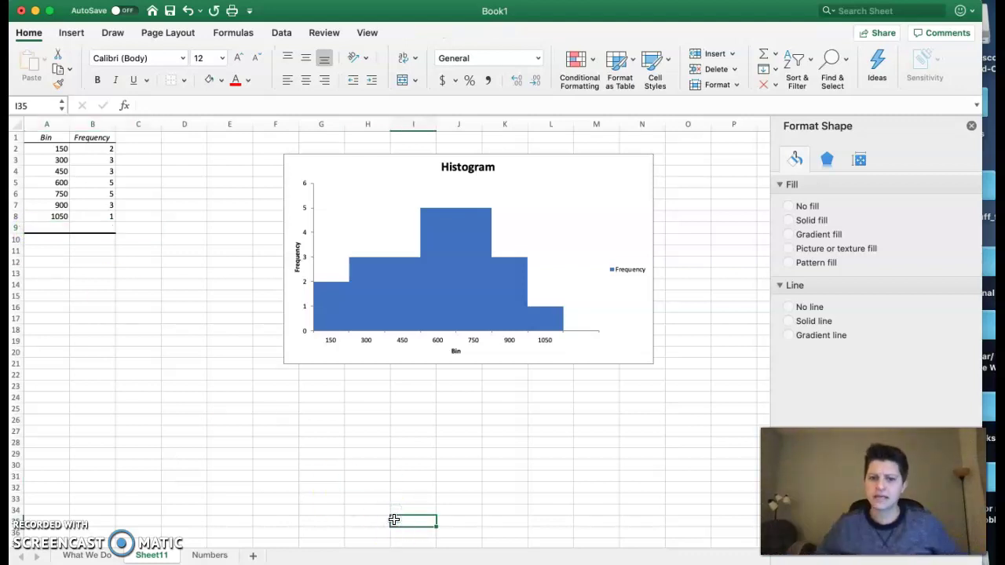